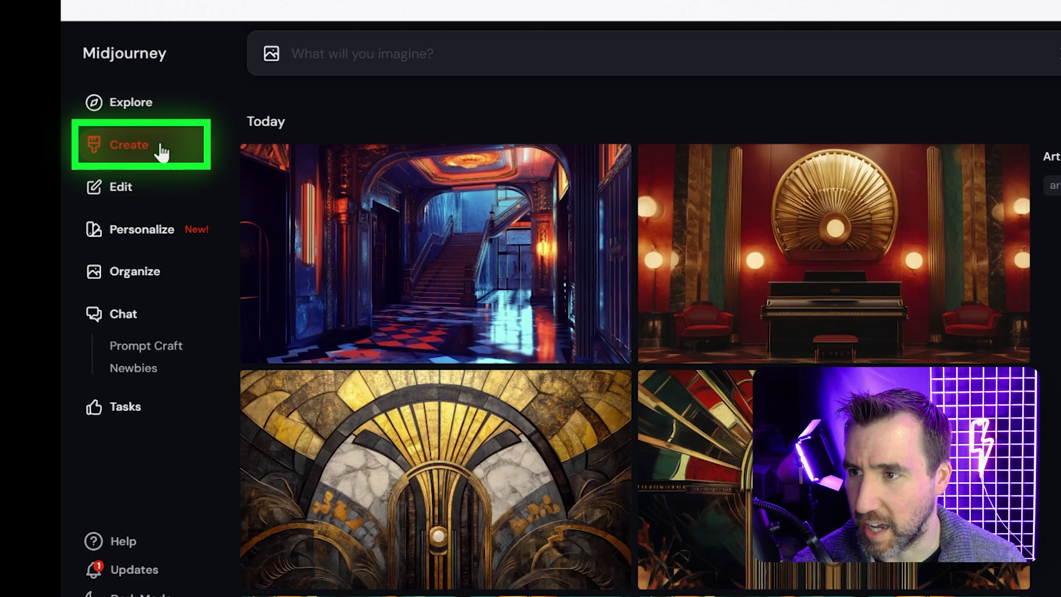
Generate four tileable images from the prompt 'vintage oranges on a vine --tile'.
click(493, 55)
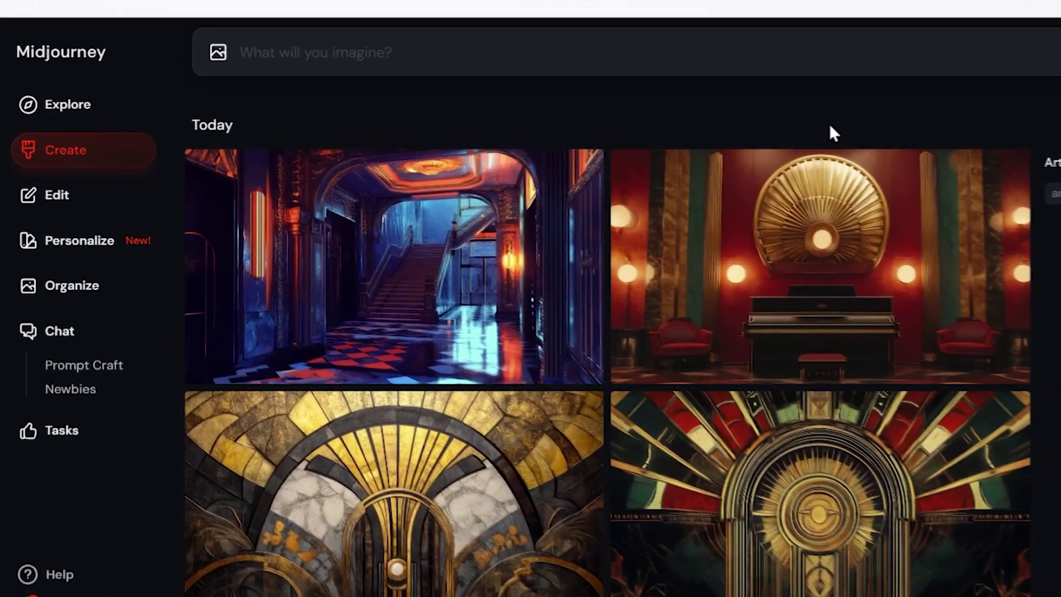
text(vintage oranges on a vine)
key(Return)
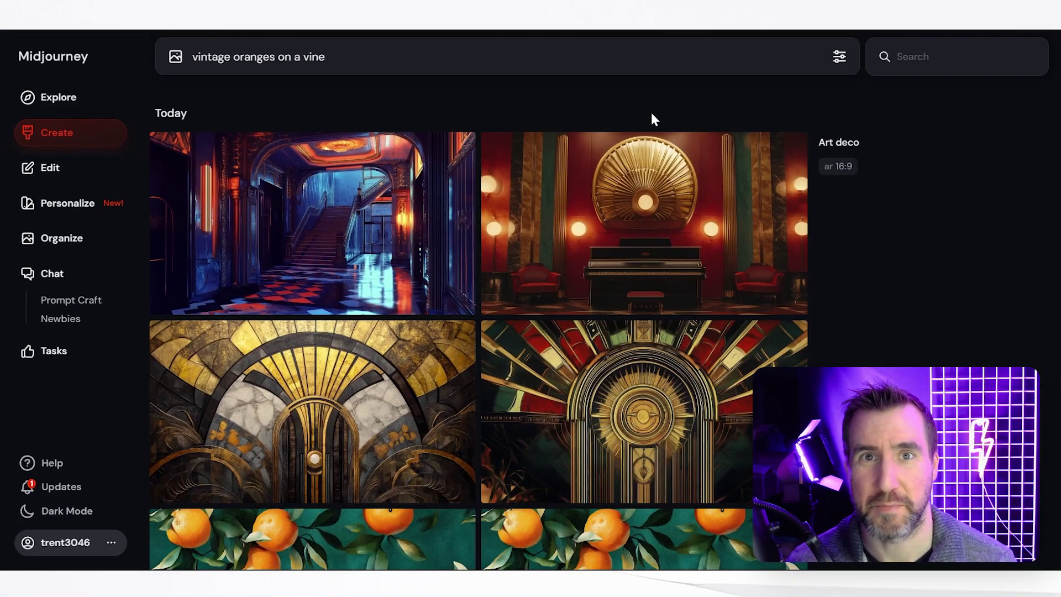
text(--tile)
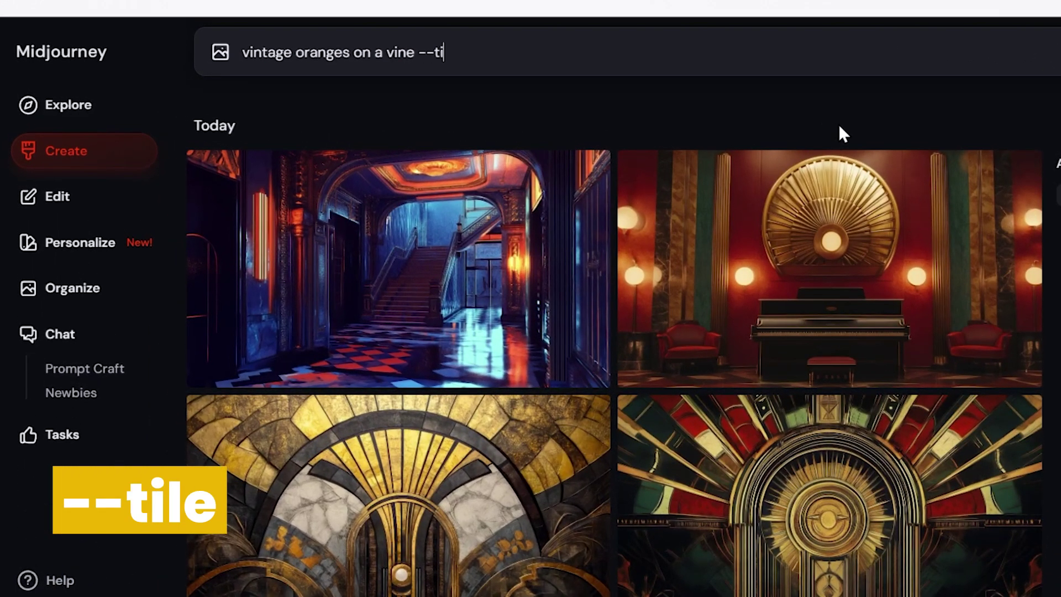
key(Return)
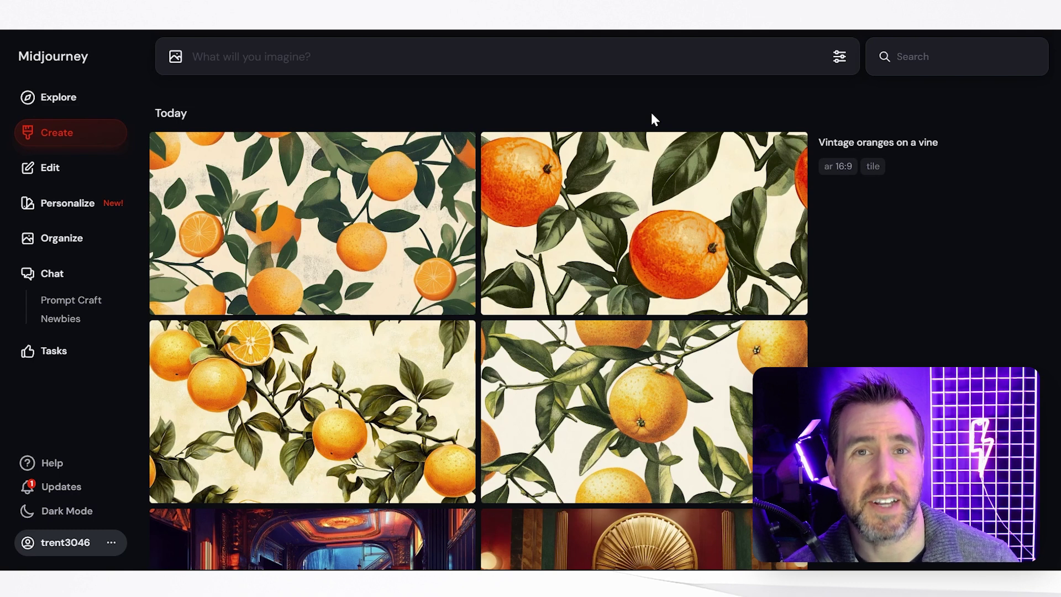
Open the bottom-right 'vintage oranges on a vine' image in its detail view.
mouse_move(646, 359)
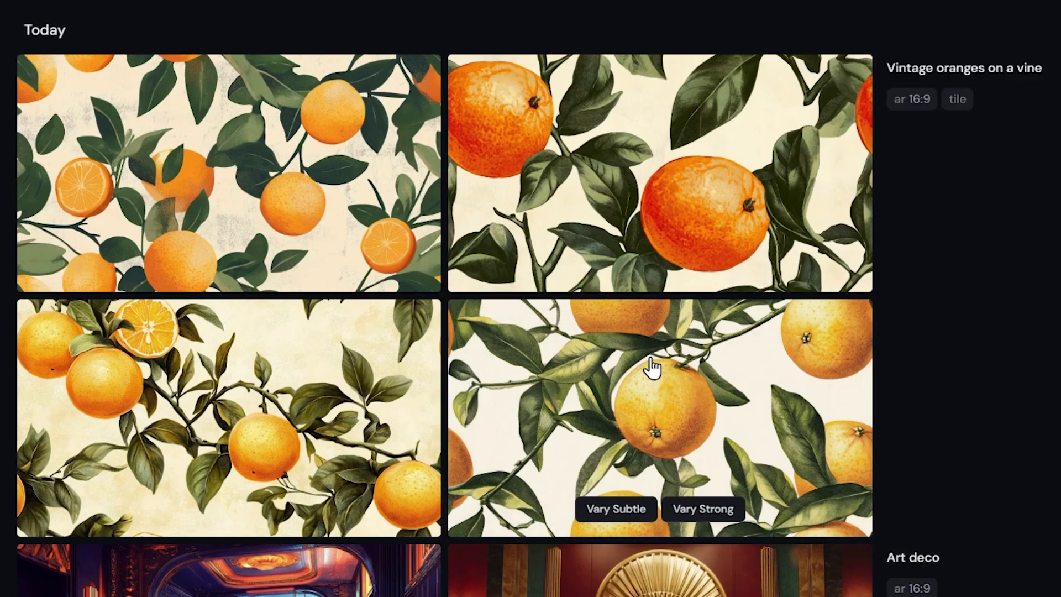
click(652, 367)
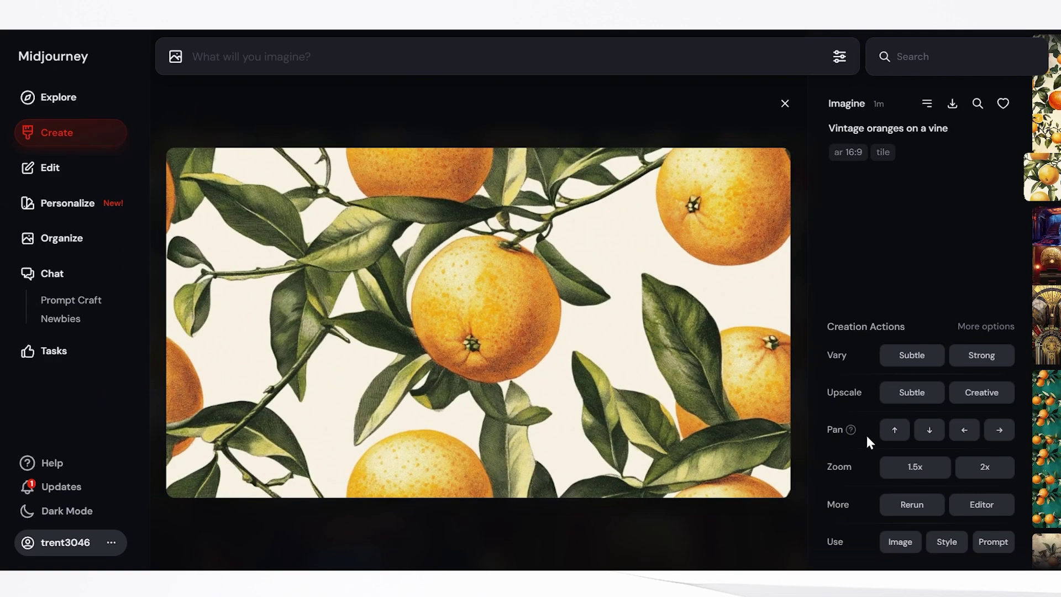
Open the orange image in the Editor to erase the leaves above the central orange.
click(982, 505)
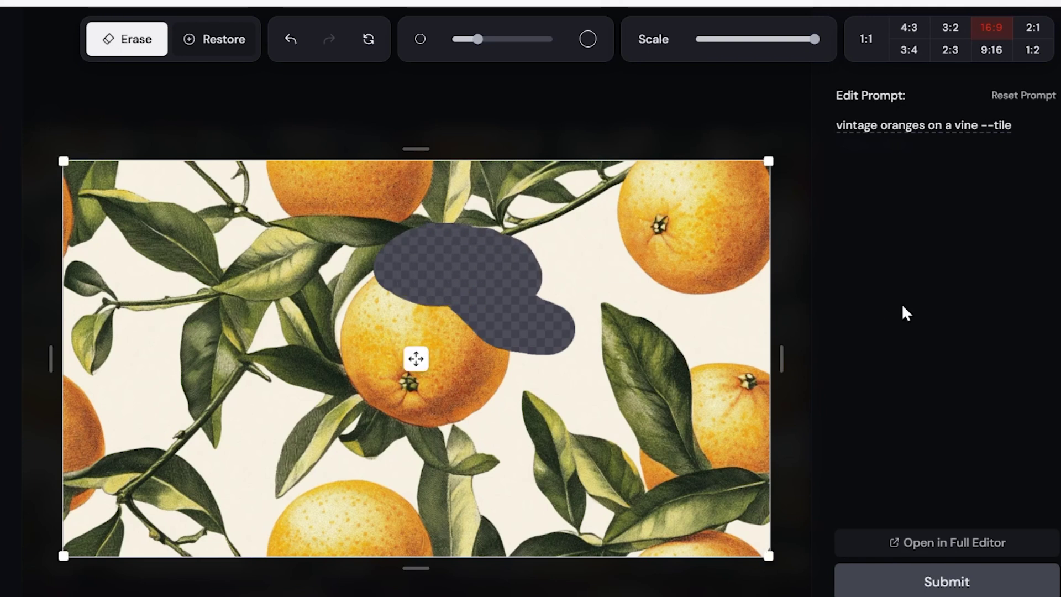
Submit the erased patch for regeneration and return to the Create feed.
click(948, 581)
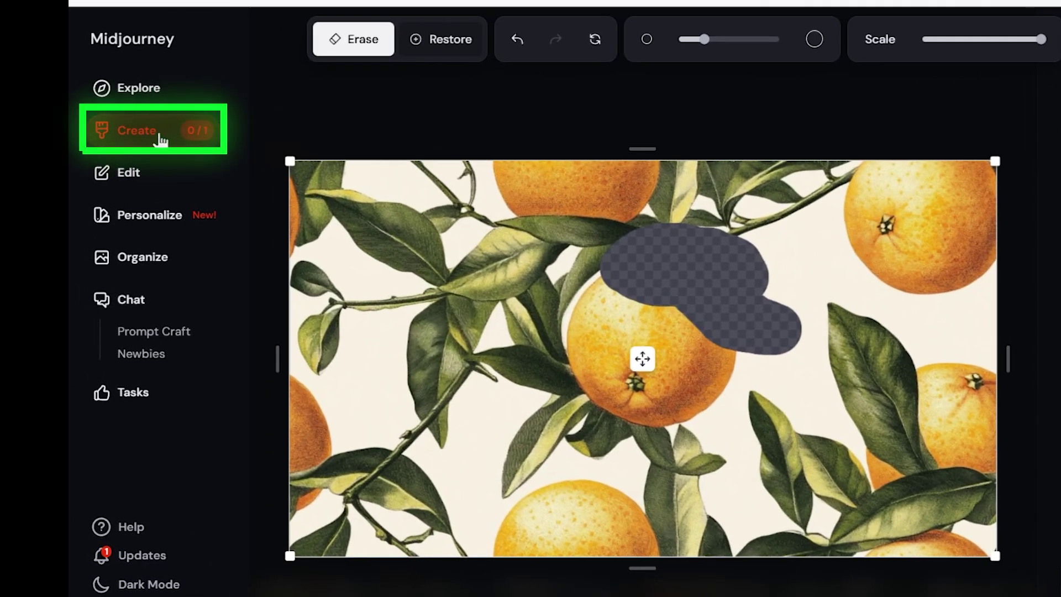
click(159, 137)
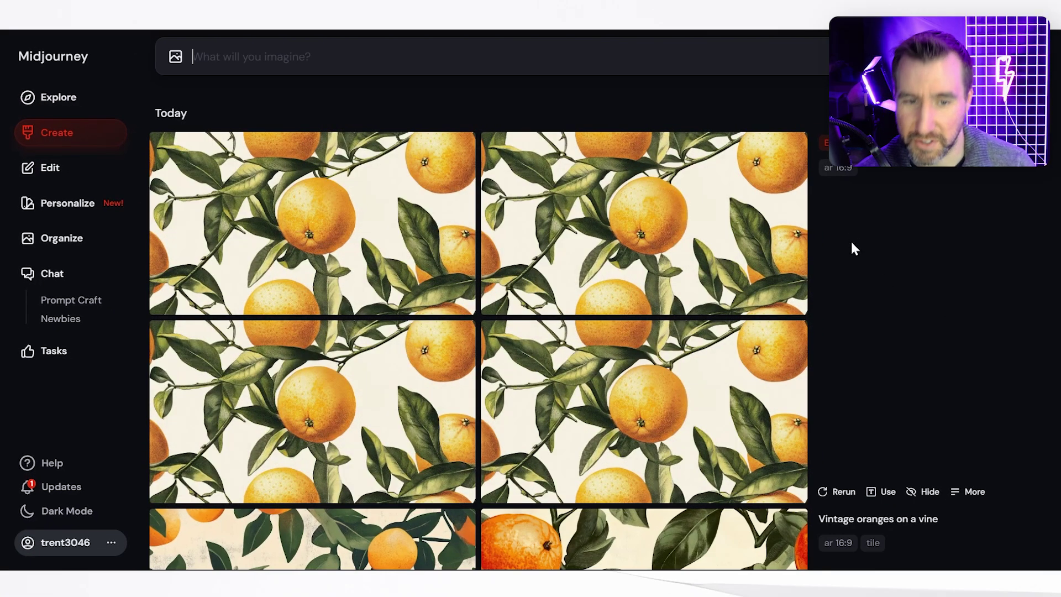
Open the top-right edited orange image in its detail view.
mouse_move(730, 197)
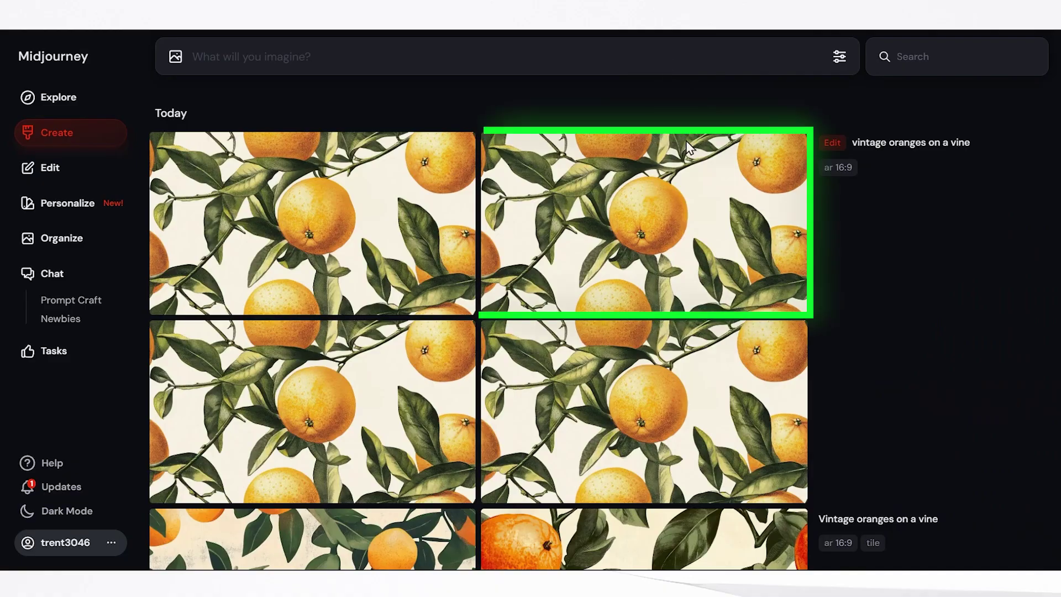
click(610, 200)
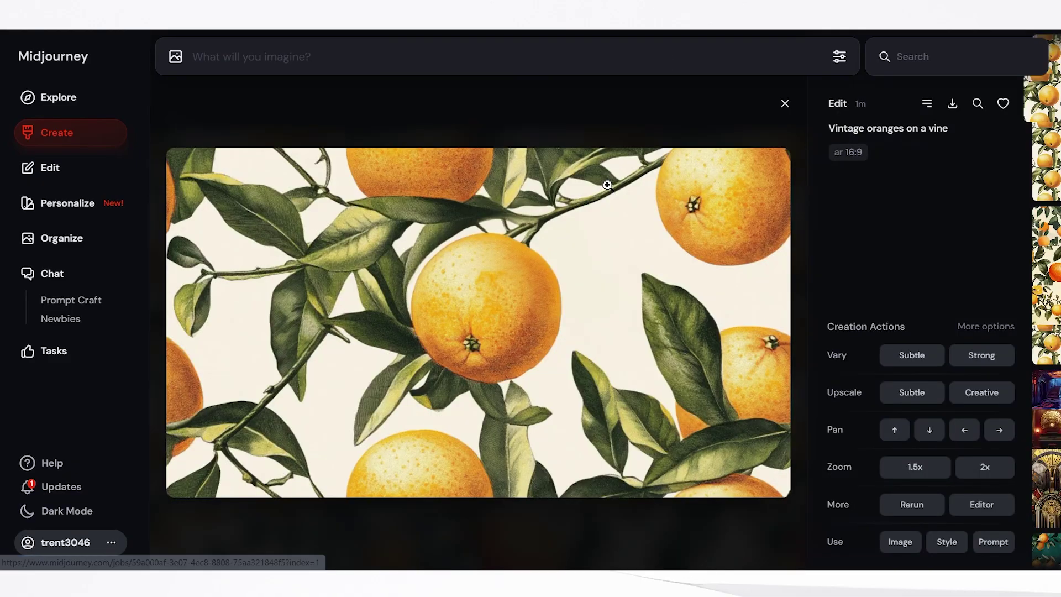
Make a subtle upscale of the edited orange image and open the finished result.
click(918, 395)
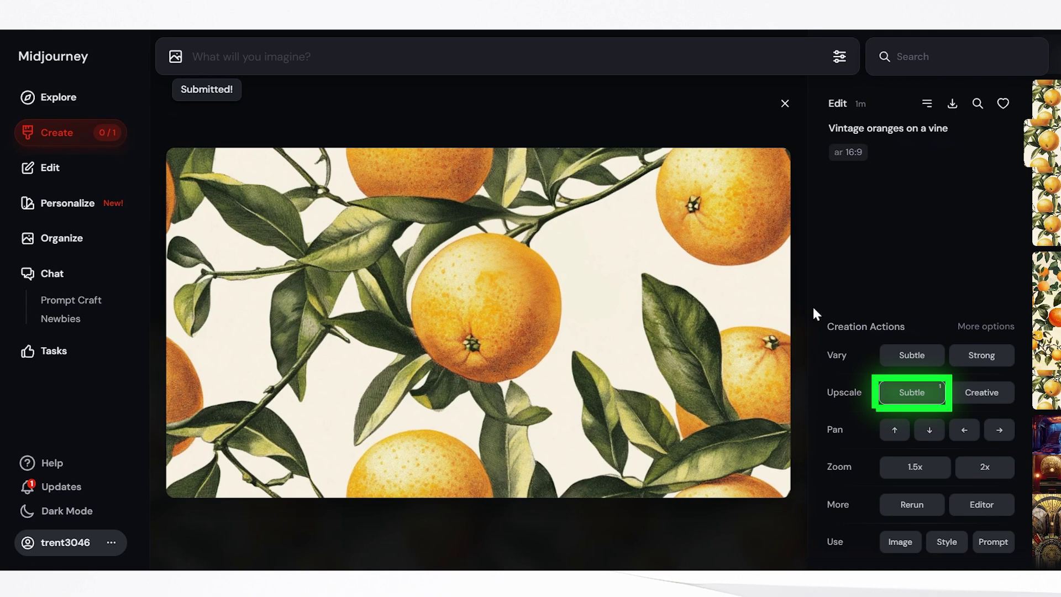
click(75, 140)
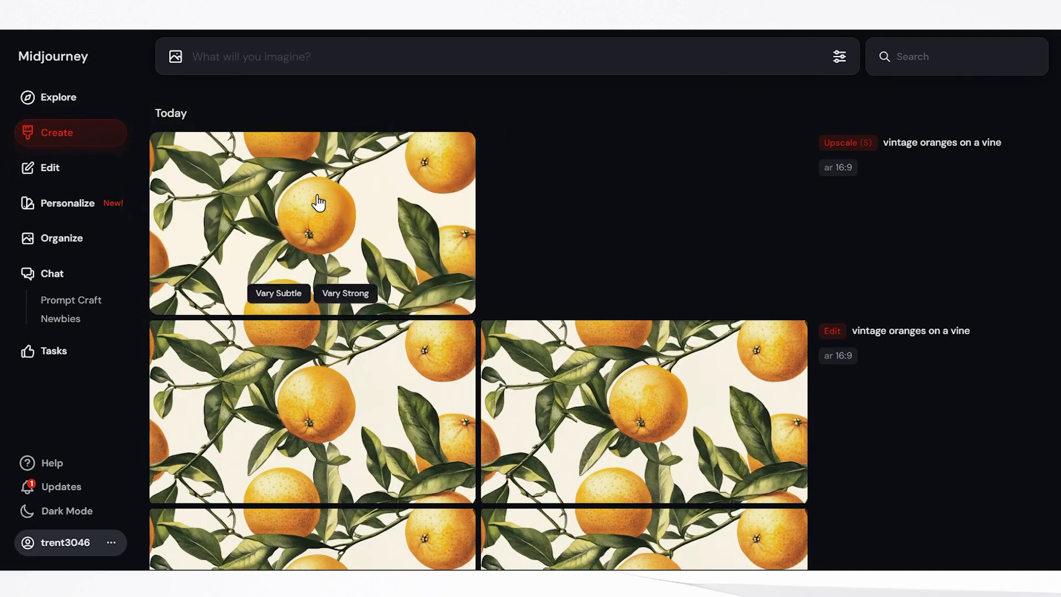
click(318, 203)
Save the upscaled orange image to disk as Orange.png.
right_click(462, 244)
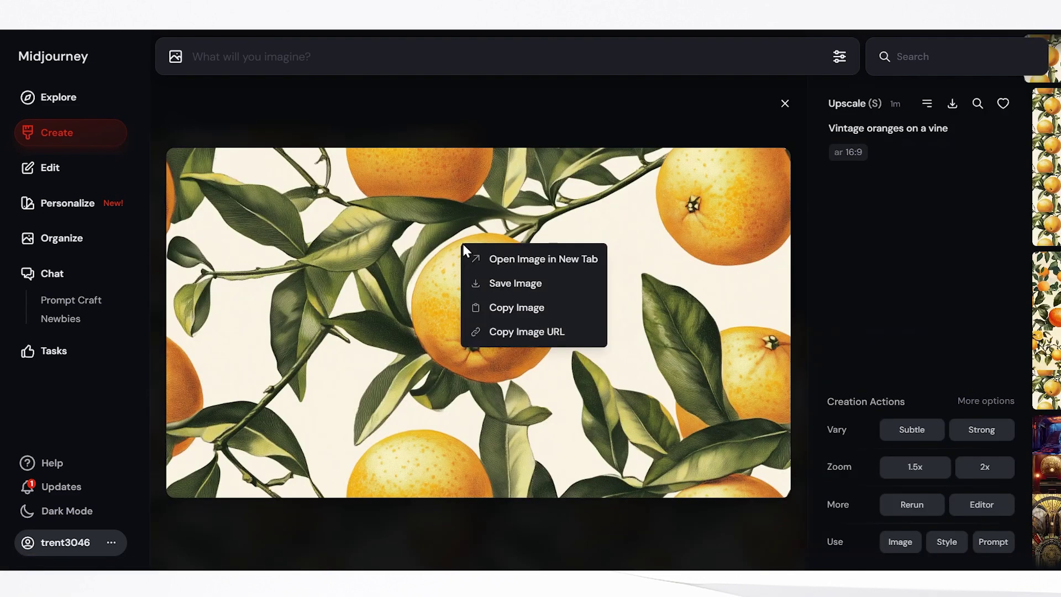
click(514, 284)
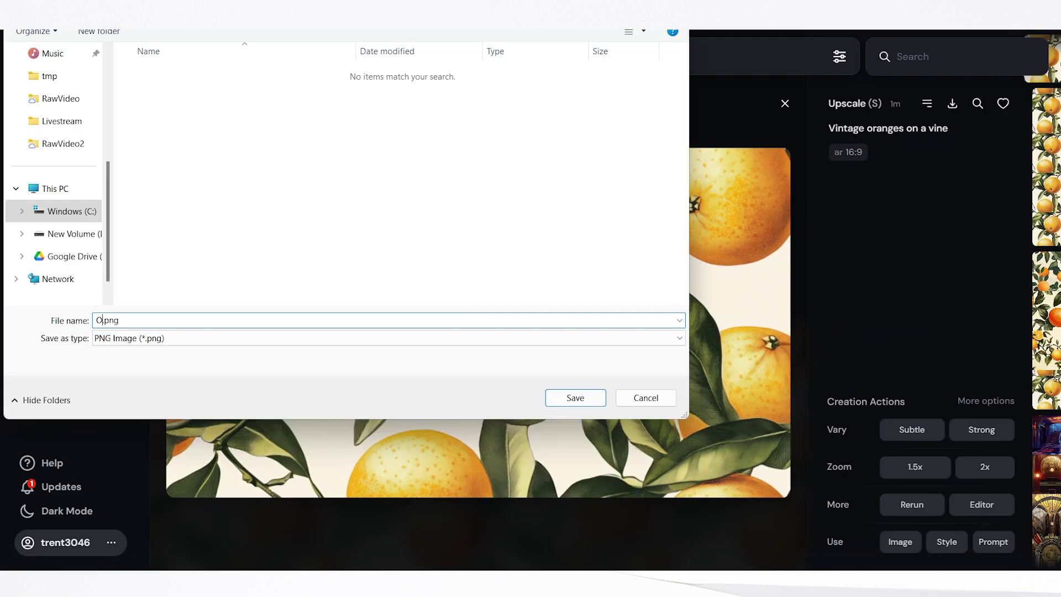
text(Orange)
key(Return)
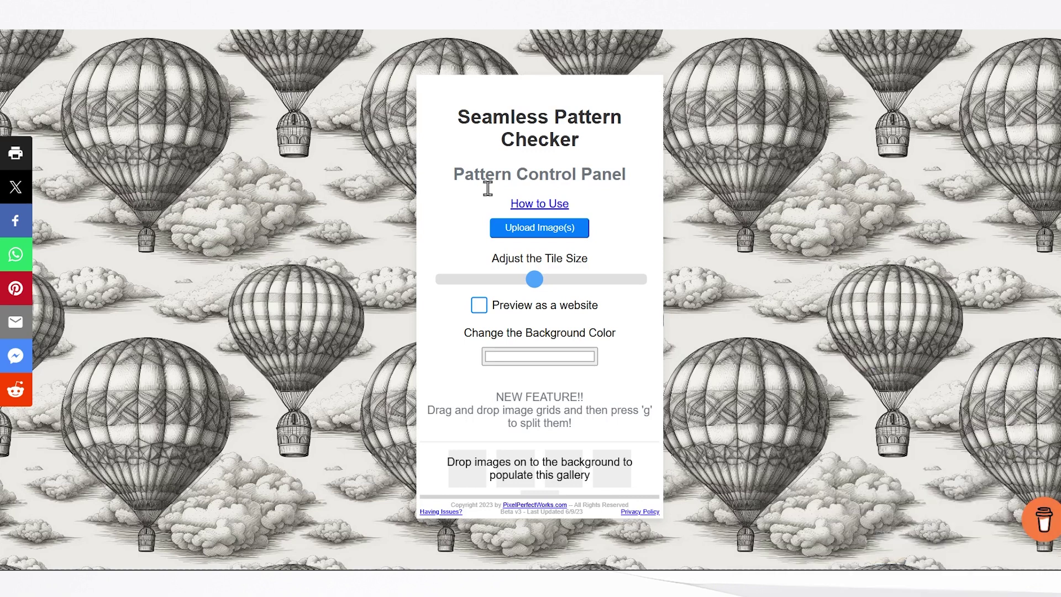
Upload Orange.png to Seamless Pattern Checker and shrink the tile size to check the repeat.
click(535, 235)
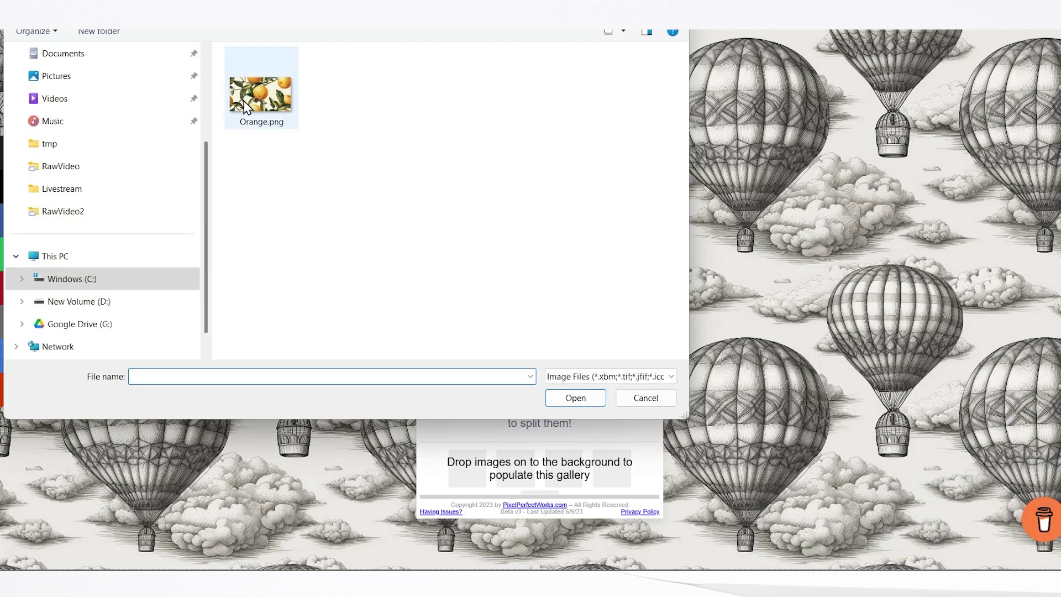
click(255, 93)
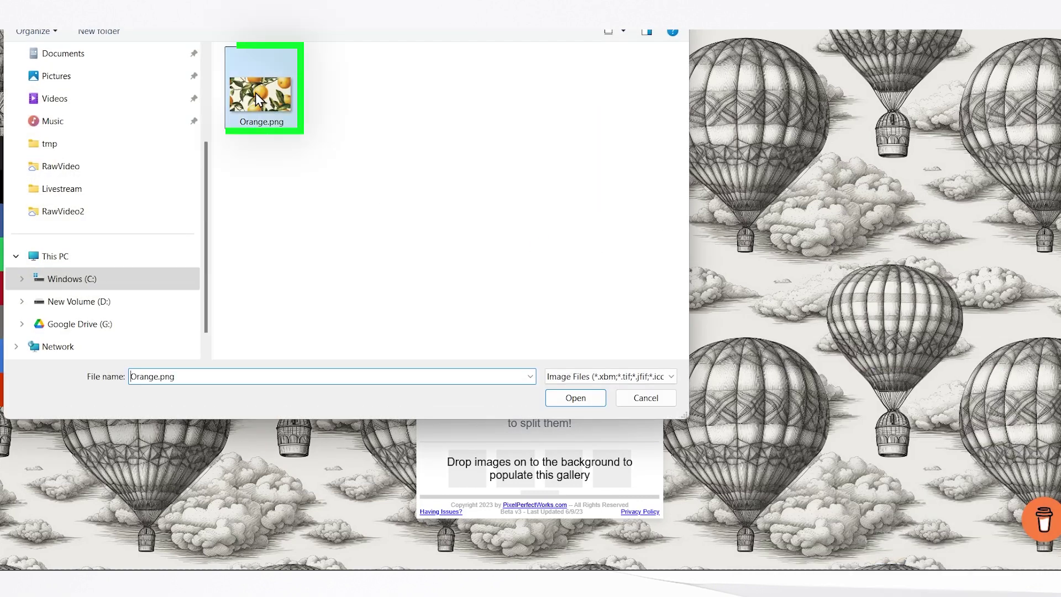
click(576, 398)
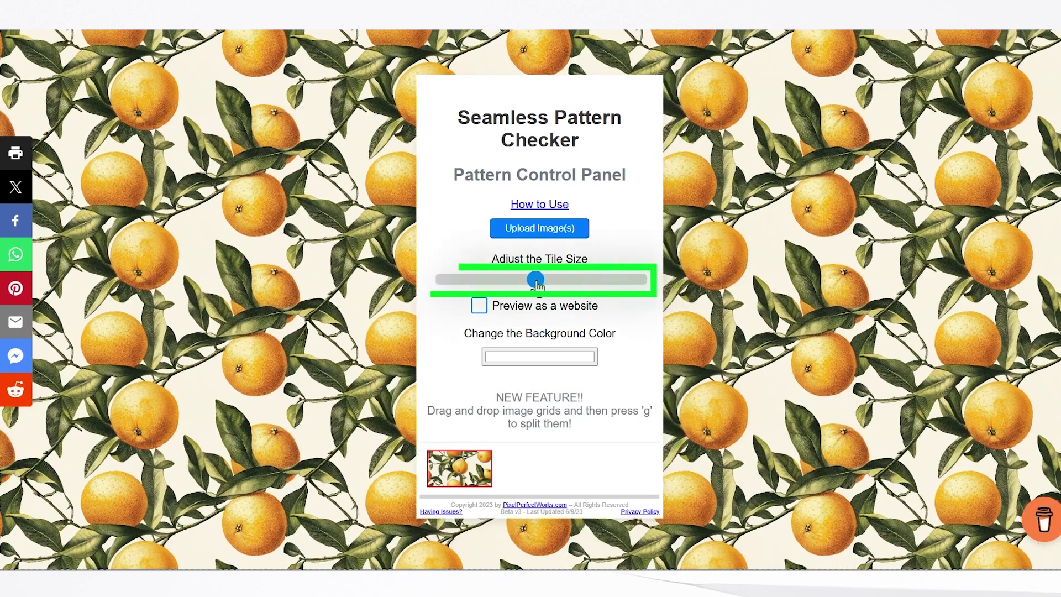
drag(535, 279, 615, 301)
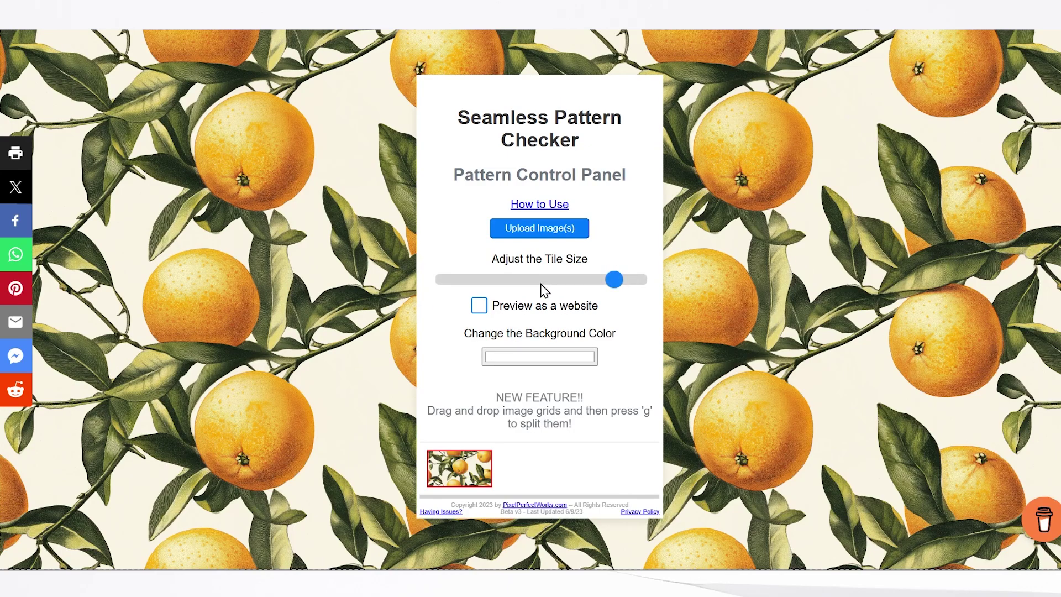
drag(615, 286, 573, 290)
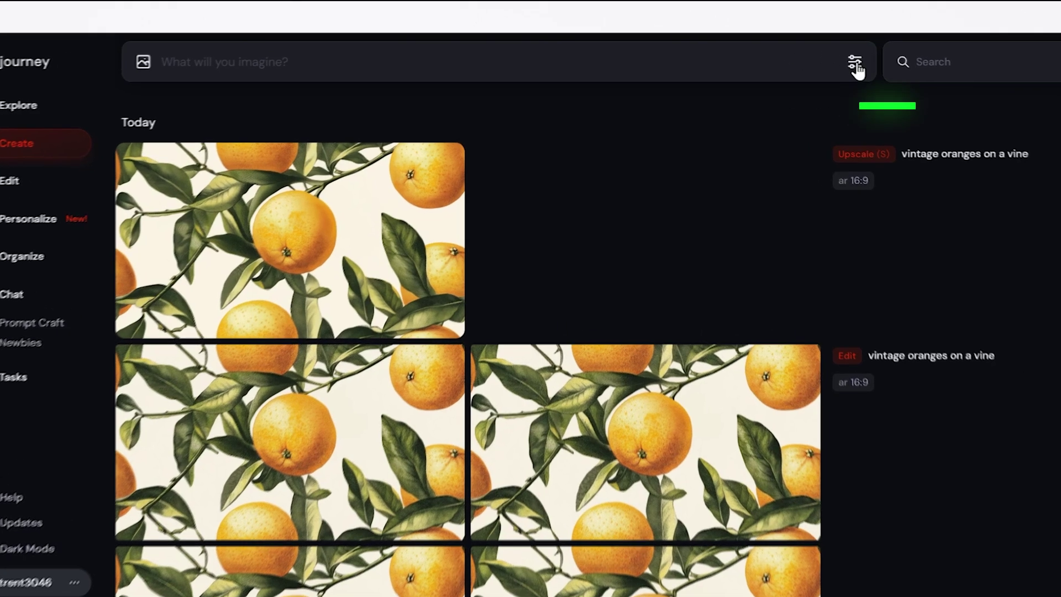
Set Image Size to 2:3 Portrait and submit 'vintage strawberries on a vine --tile'.
click(837, 56)
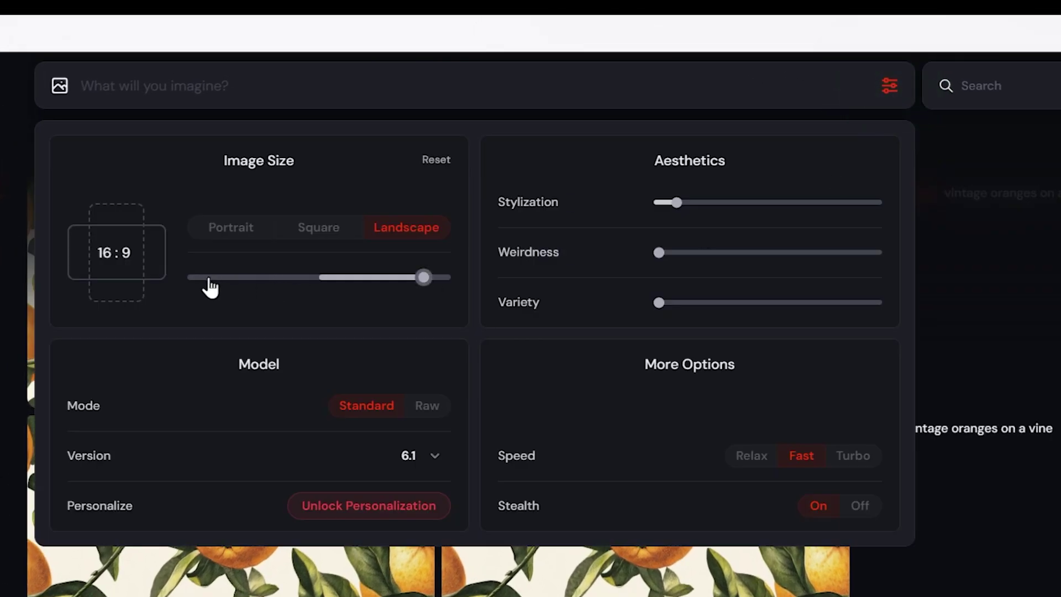
drag(415, 281, 359, 273)
drag(280, 276, 241, 280)
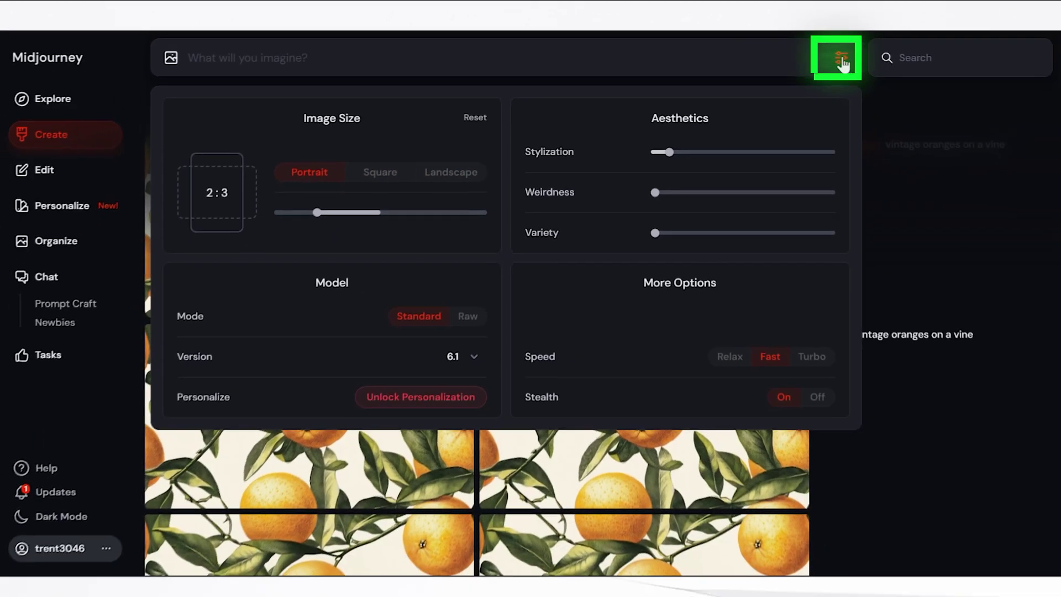
click(890, 86)
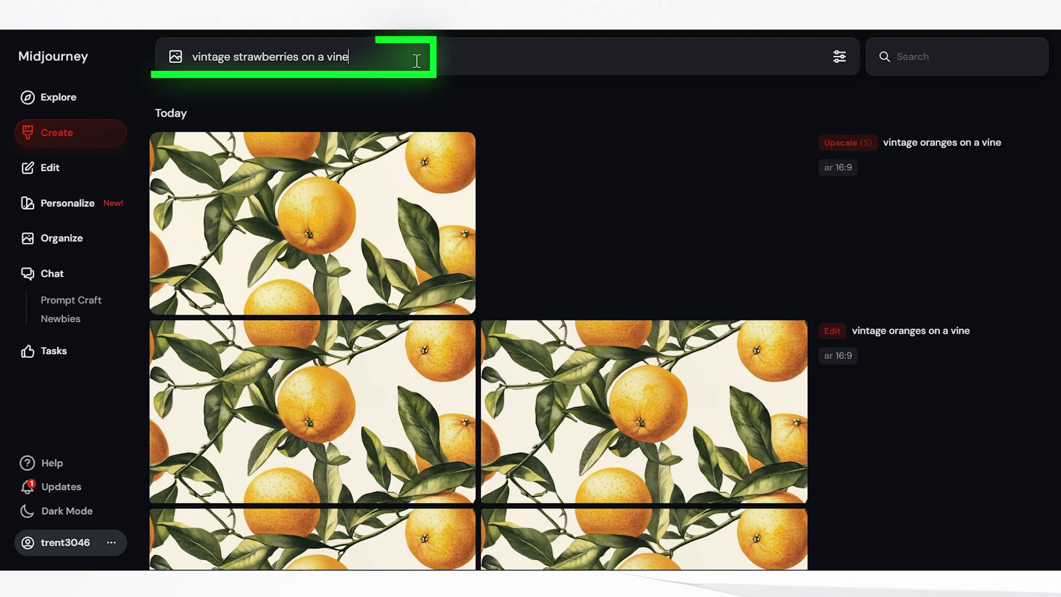
key(Return)
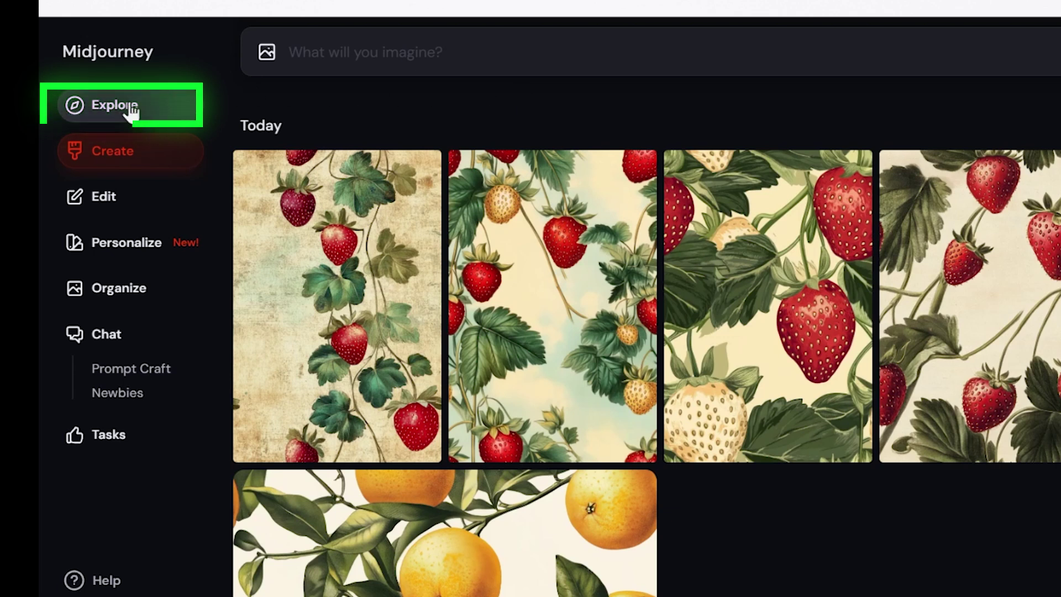
Browse the Explore gallery and search for 'pattern' images.
click(131, 111)
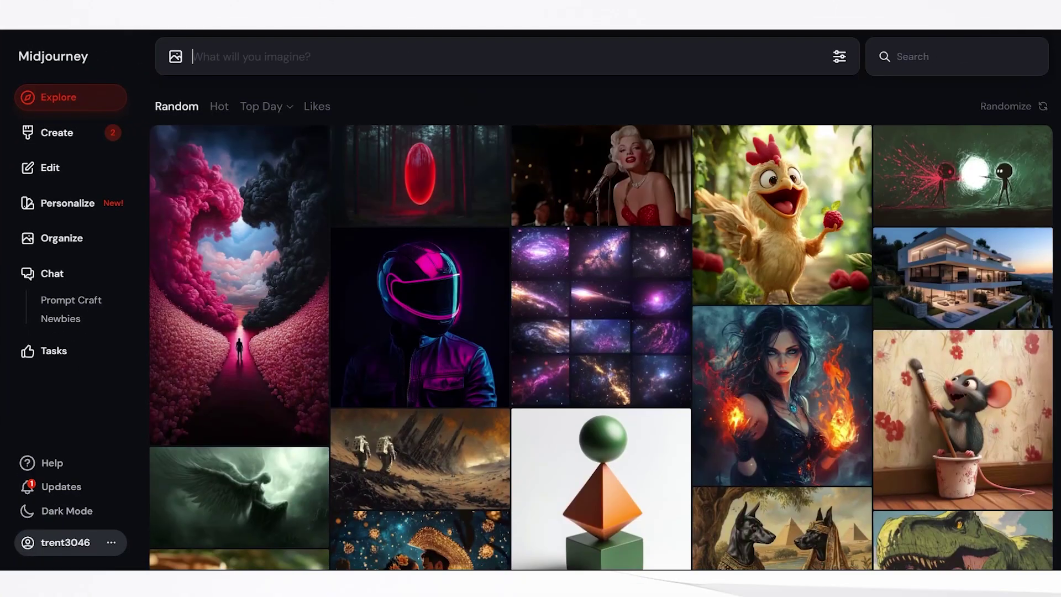
scroll(600, 326, down, 2)
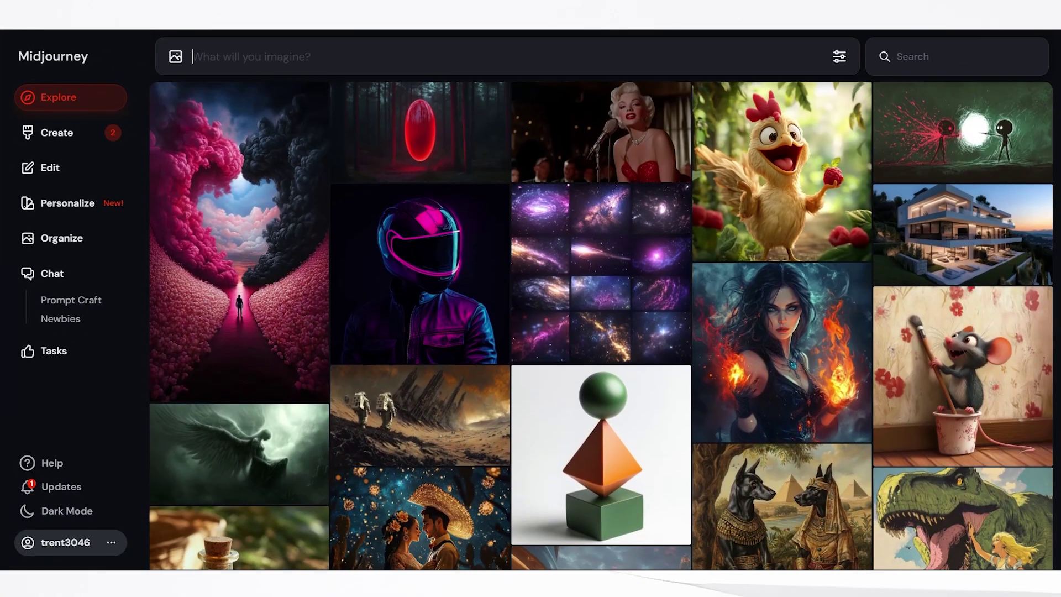
scroll(600, 326, up, 2)
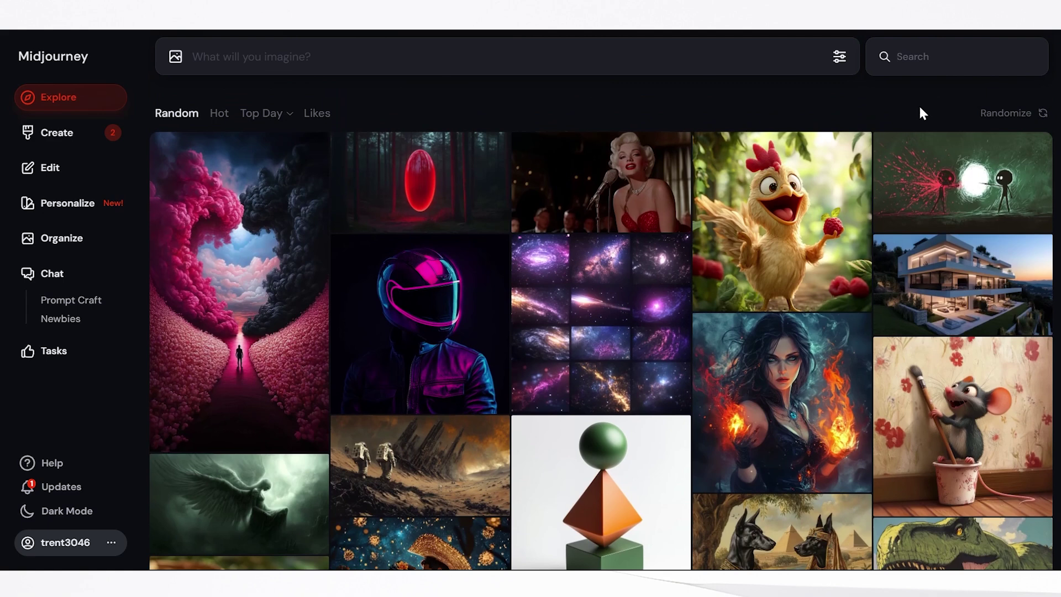
text(pattern)
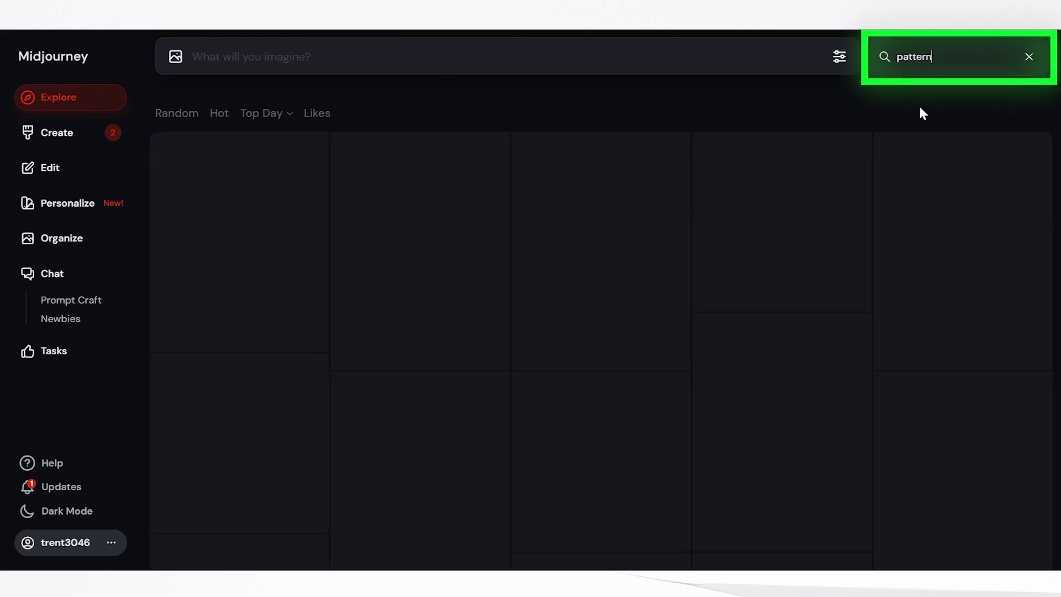
scroll(920, 112, down, 1)
scroll(995, 161, down, 6)
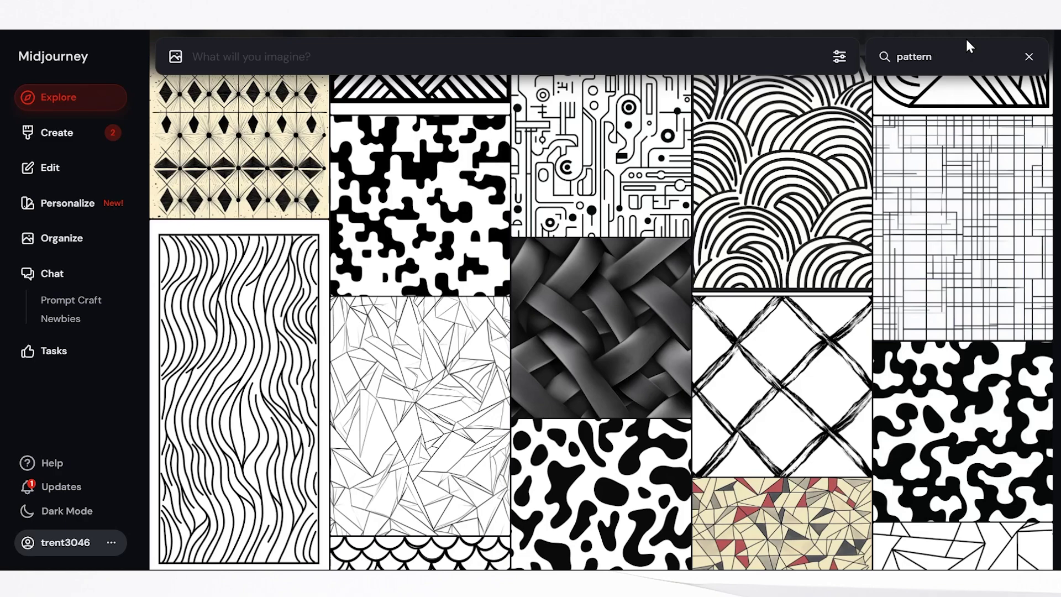
Narrow the search to 'pattern colorful', then 'pattern animal', and open the pastel cartoon animals pattern.
text(colorful)
scroll(872, 136, down, 7)
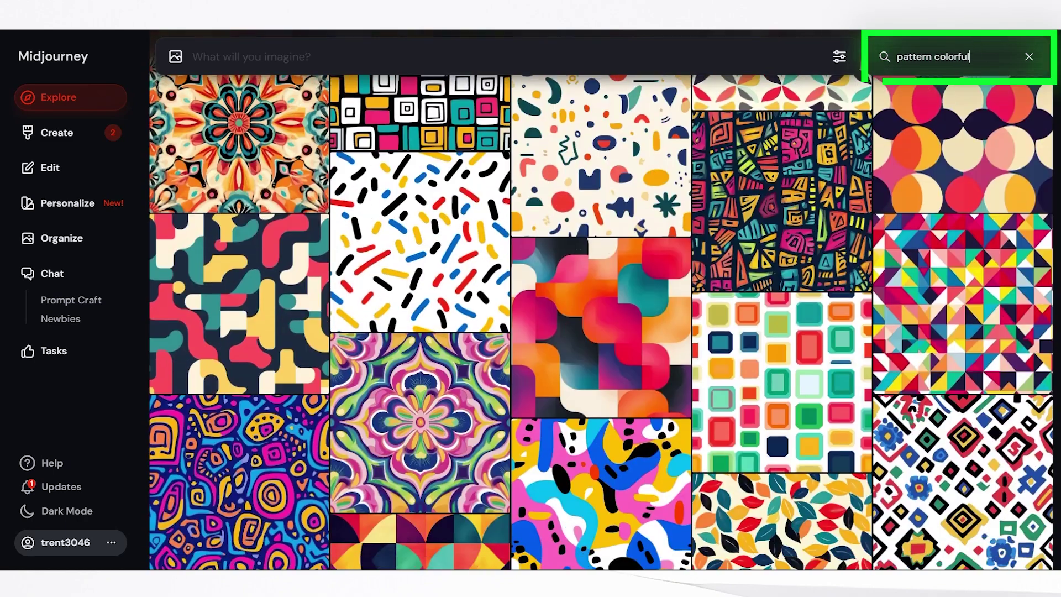
scroll(602, 323, down, 2)
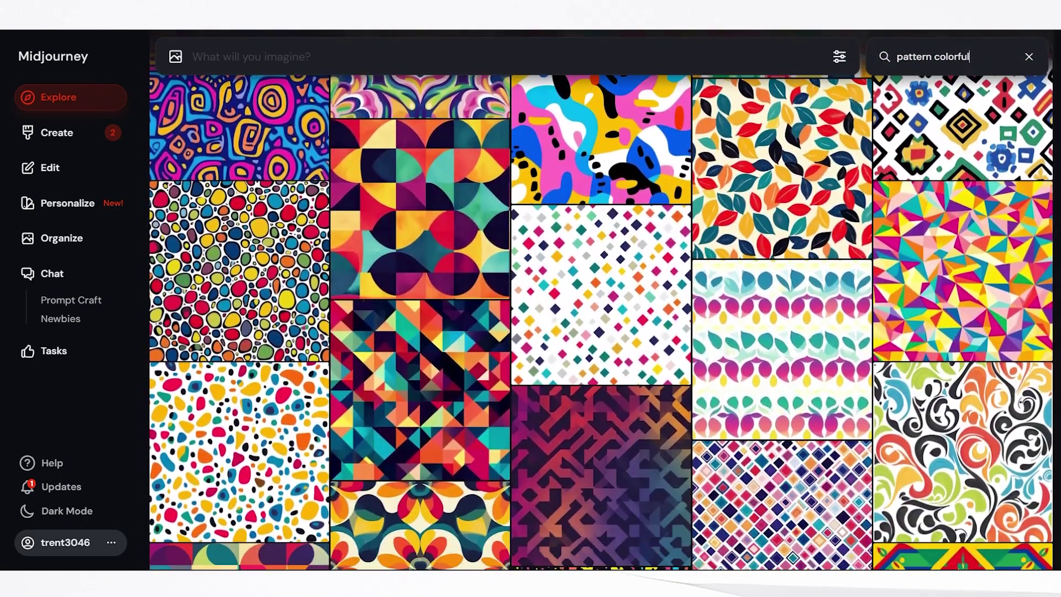
scroll(601, 300, down, 4)
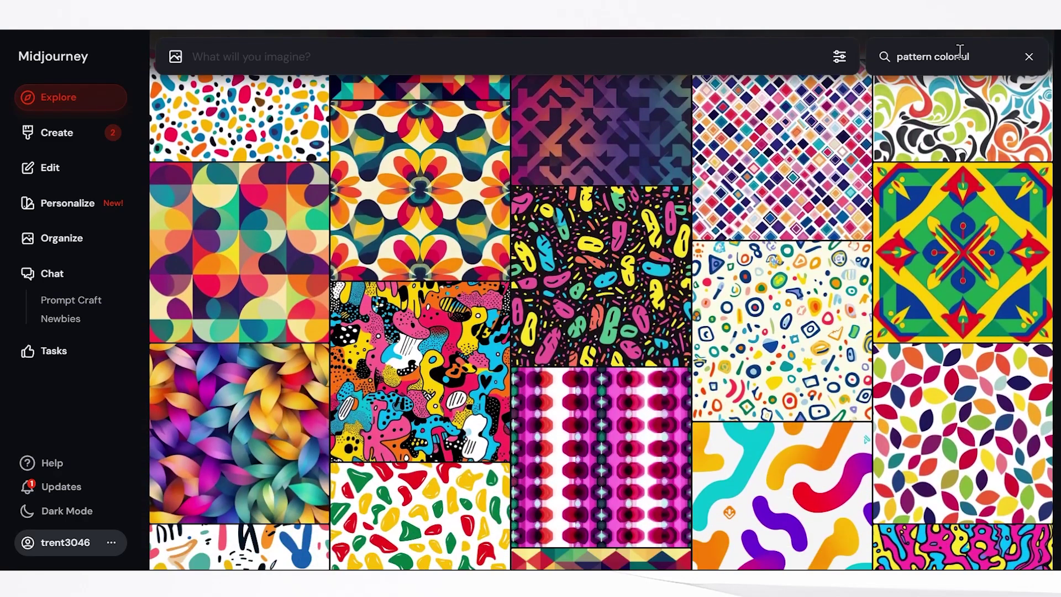
text(anima)
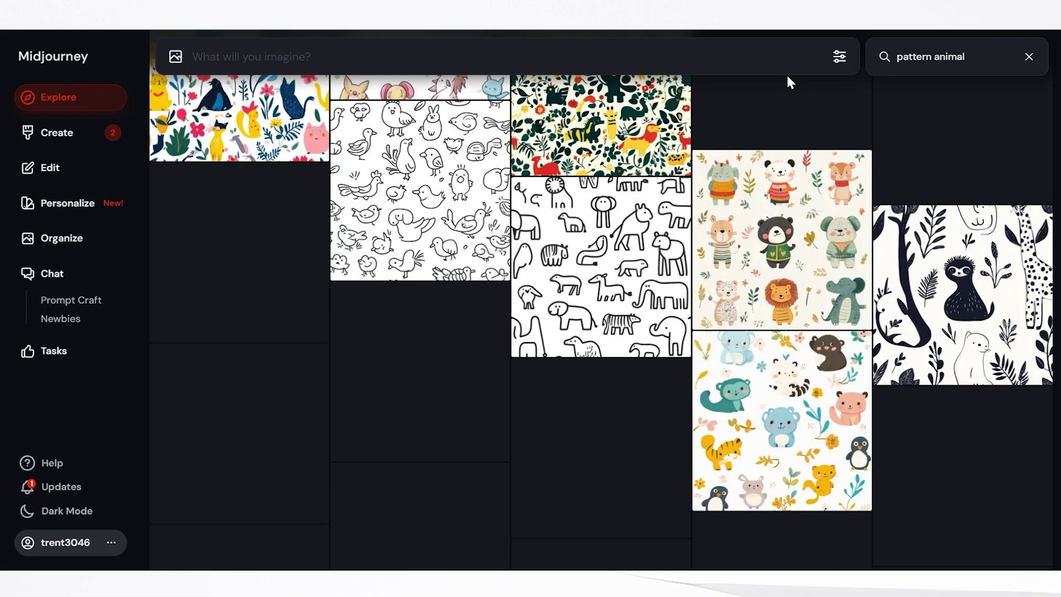
scroll(601, 314, down, 5)
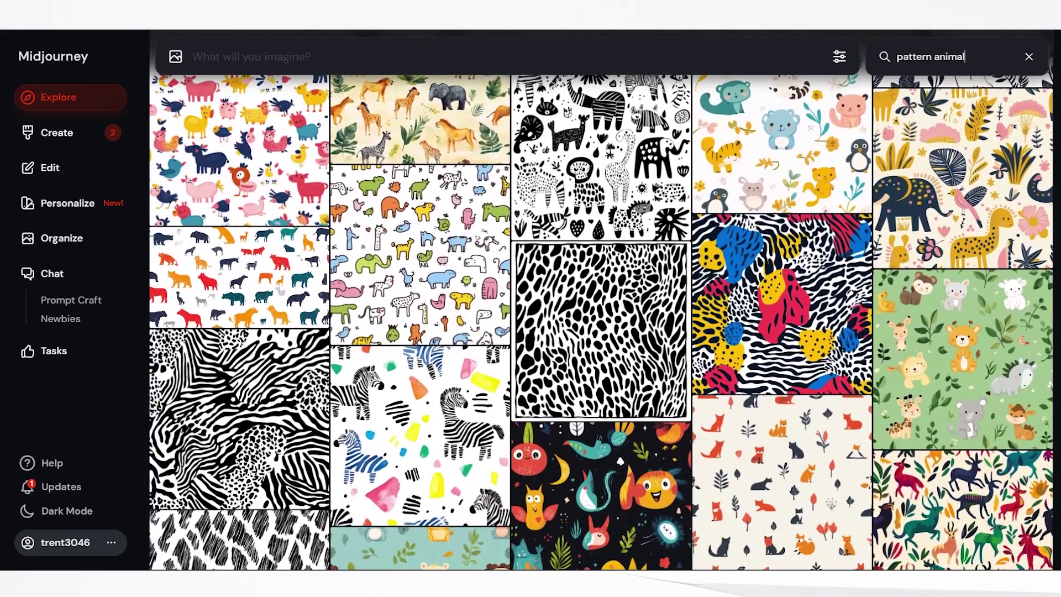
click(769, 120)
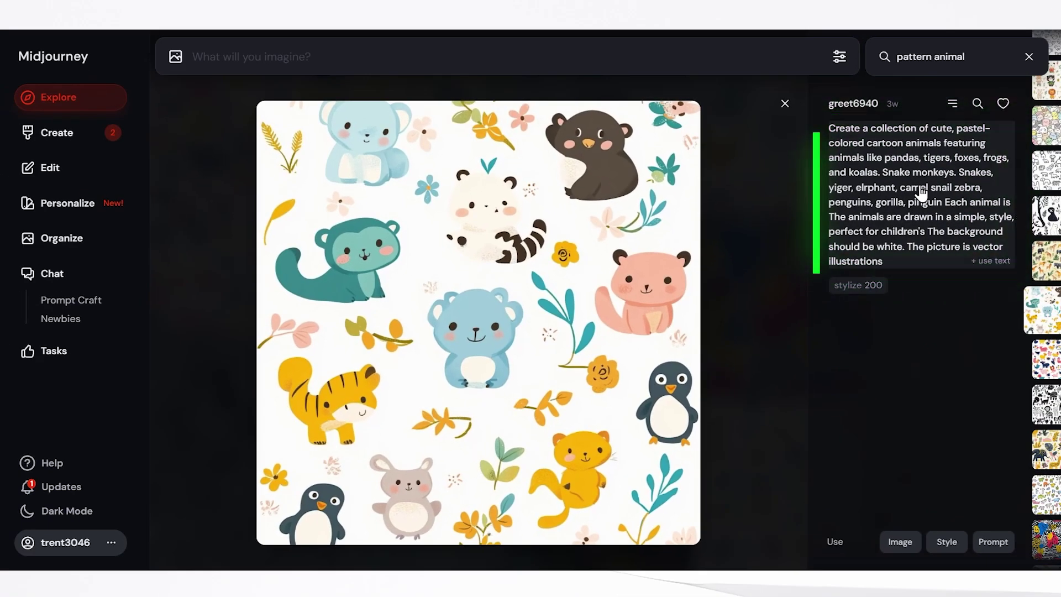
Submit the pastel cartoon animal prompt with '--tile' appended and watch it in Create.
click(884, 128)
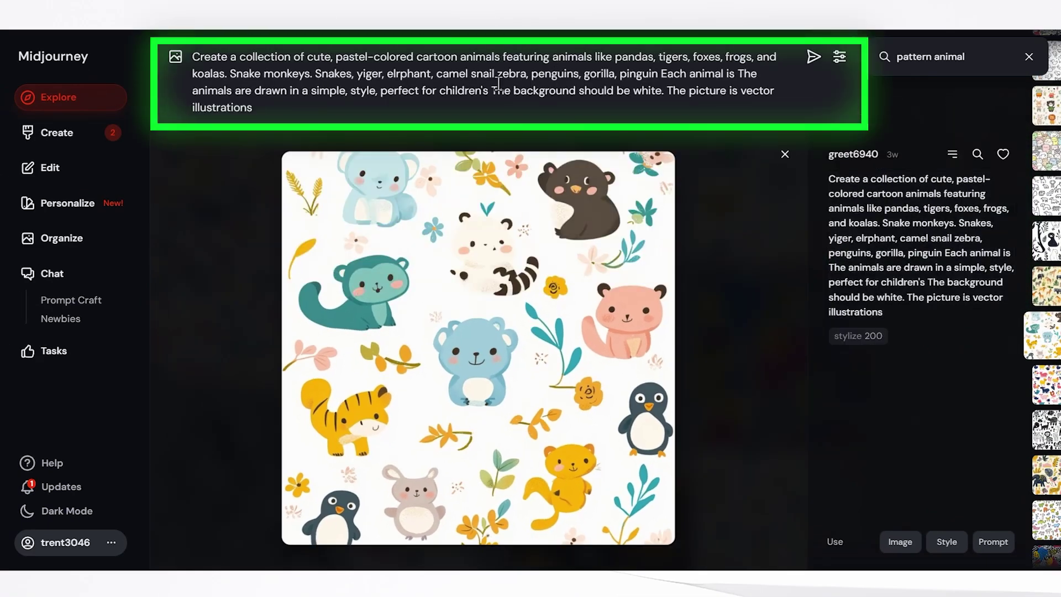
click(758, 92)
text(--tile)
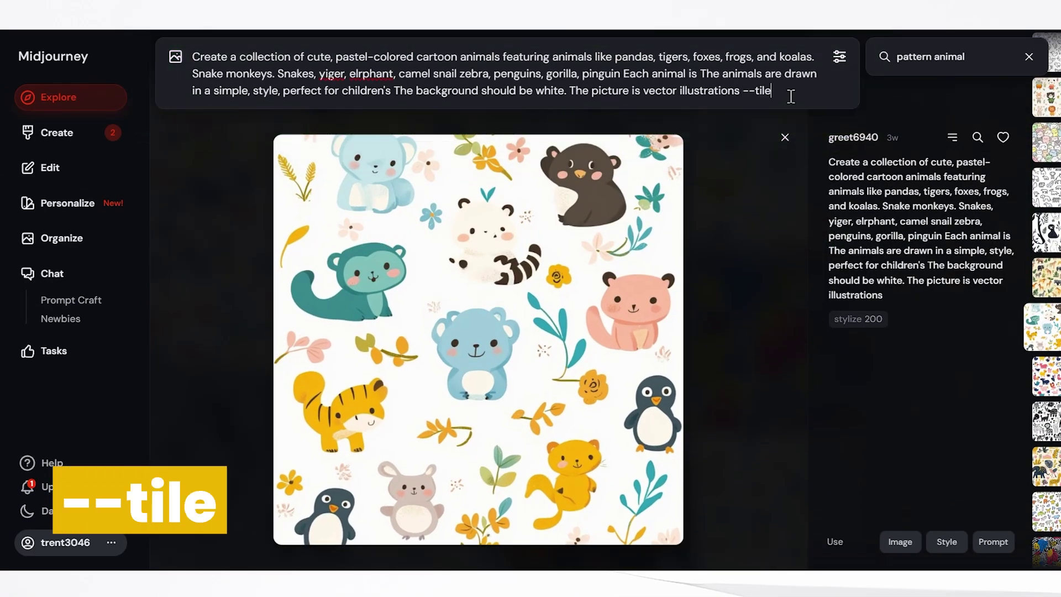
key(Return)
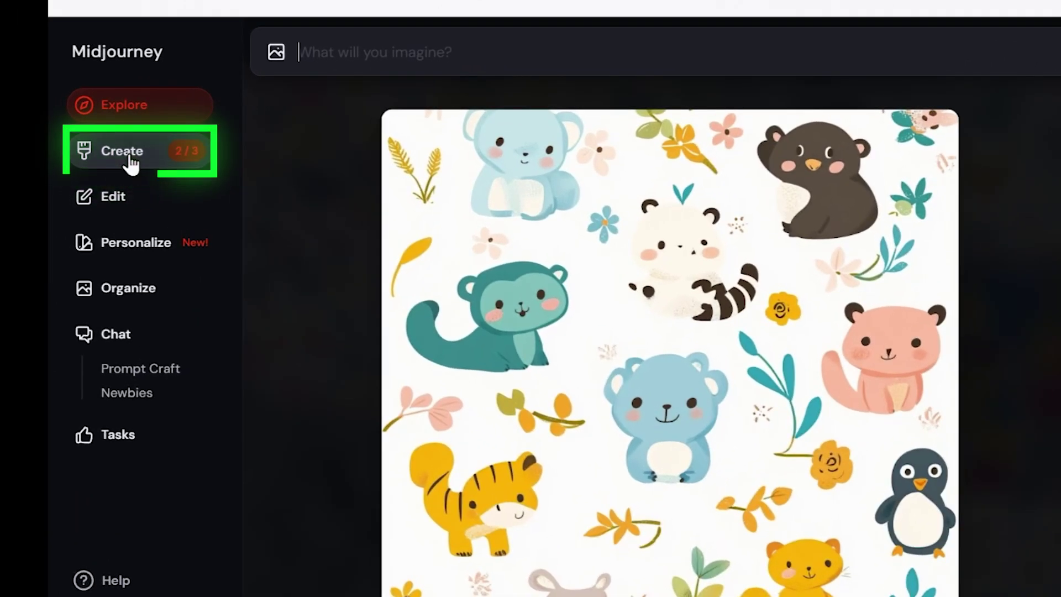
click(67, 145)
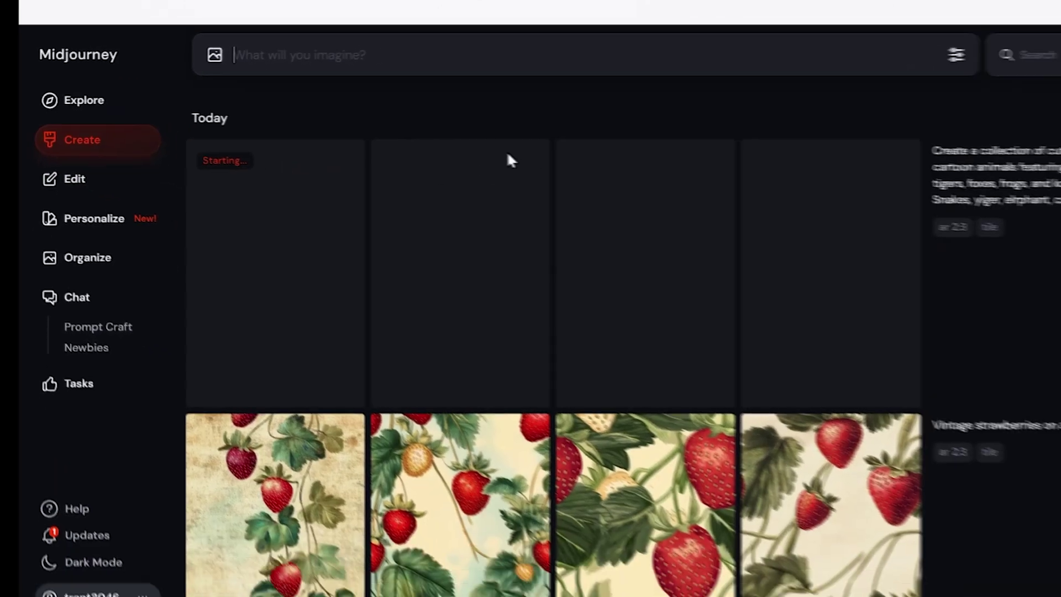